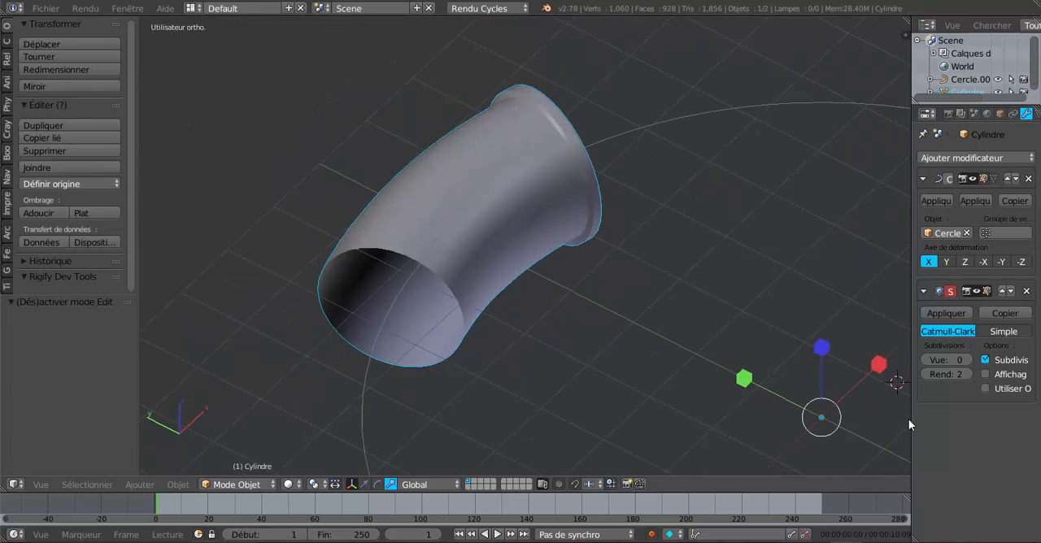
Widen the properties editor so the bent cylinder's Curve and Subdivision Surface modifier settings are readable
left_click_drag(909, 419, 843, 417)
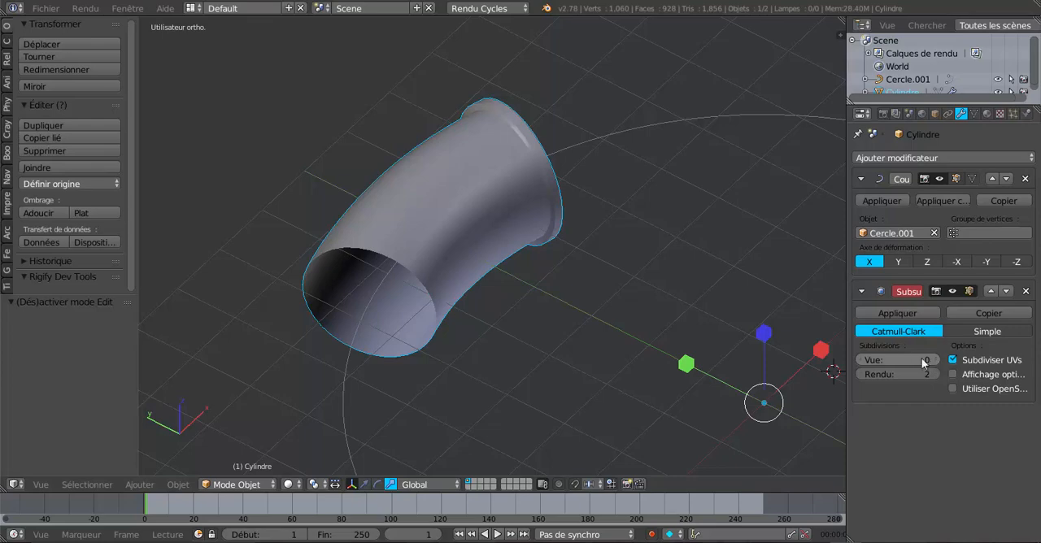
scroll(458, 248, "up", 1)
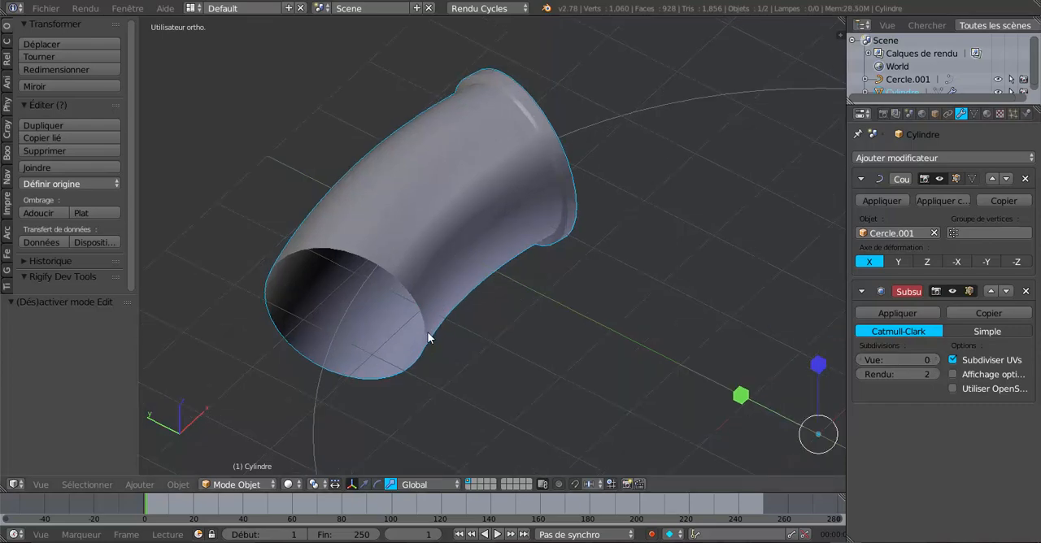
scroll(427, 335, "down", 2)
middle_click_drag(427, 331, 447, 272)
scroll(399, 329, "up", 3)
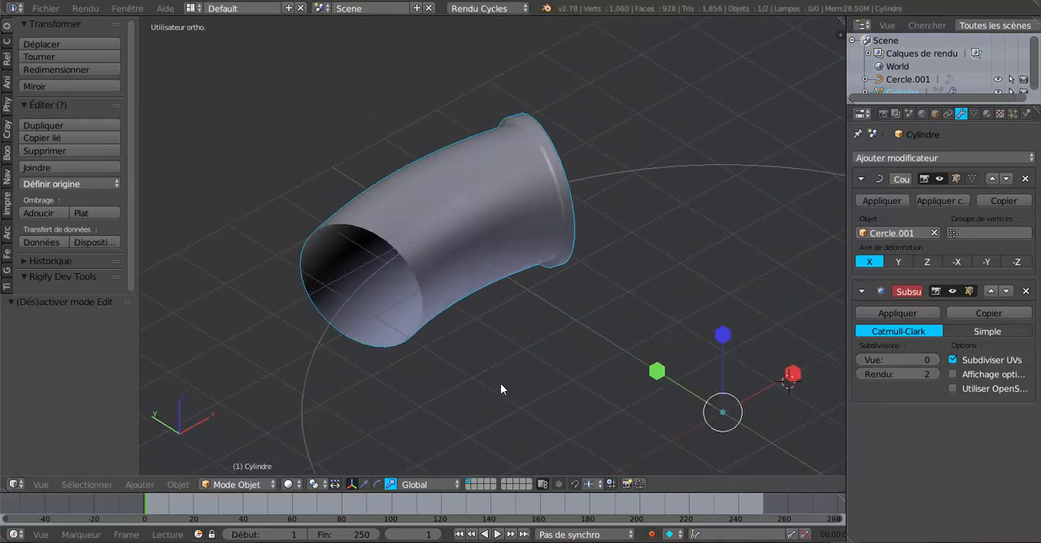
Examine the guide circle curve's control points around the whole loop in edit mode and return to object mode
right_click(602, 172)
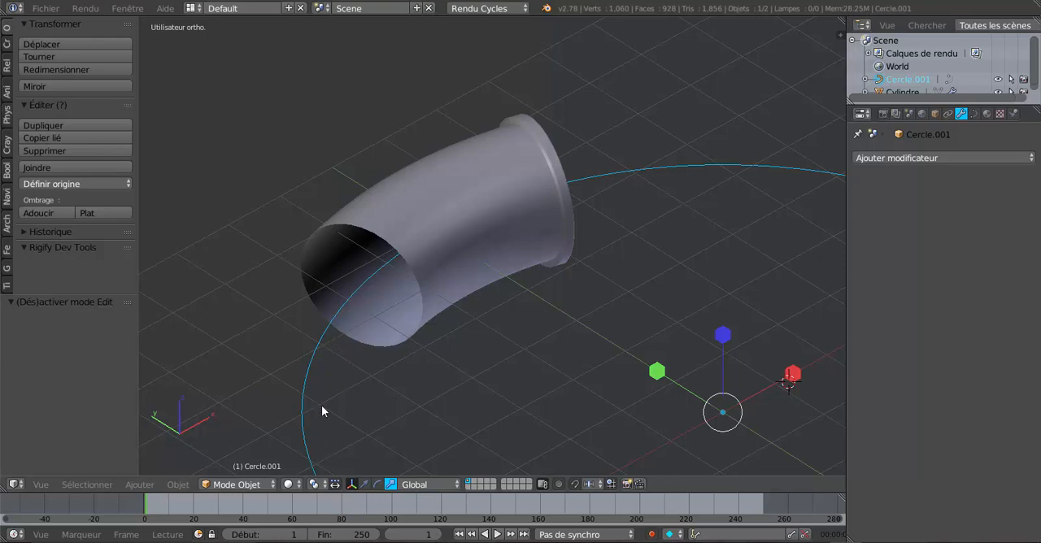
key("Tab")
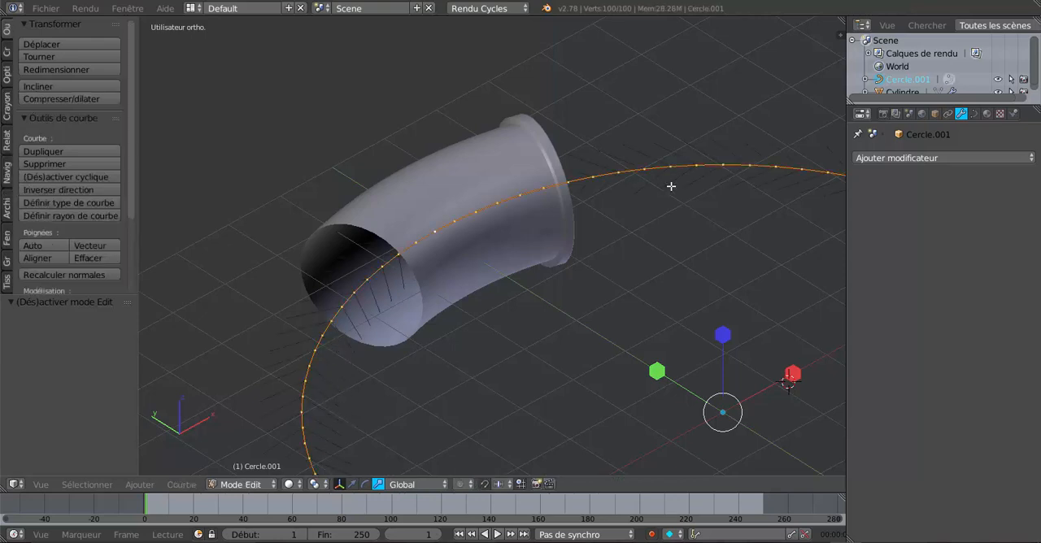
scroll(458, 300, "down", 2)
scroll(504, 235, "down", 2)
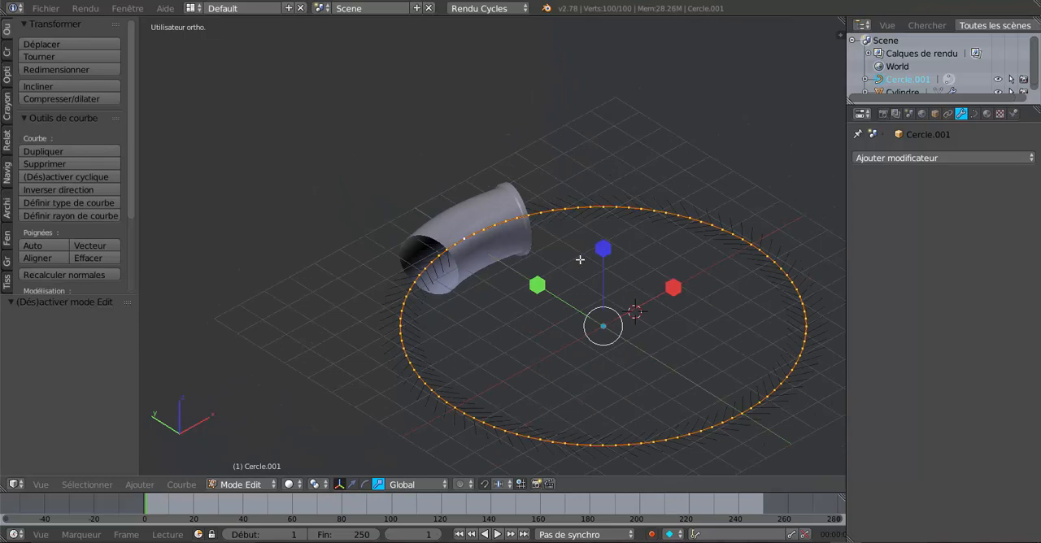
left_click(7, 51)
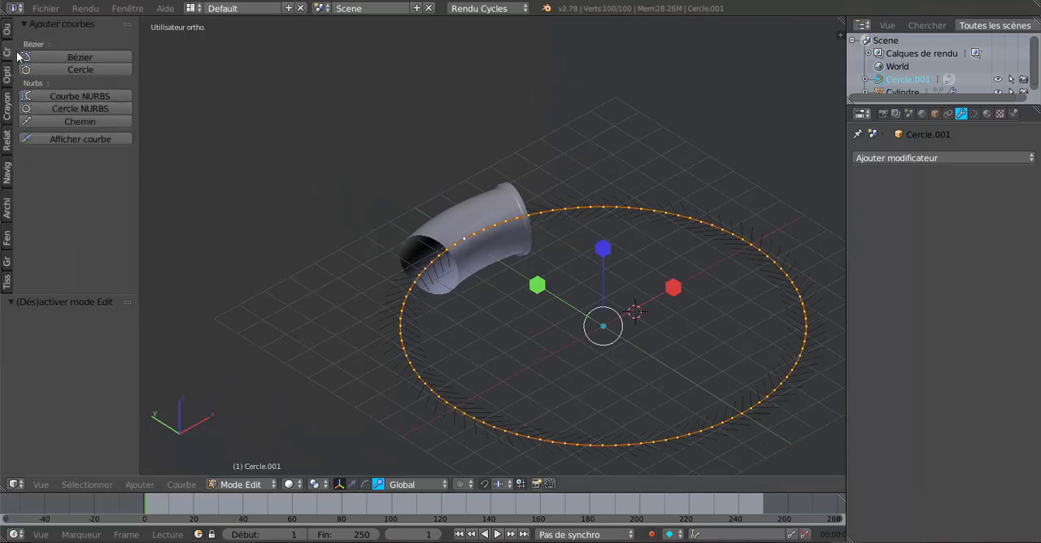
left_click(7, 36)
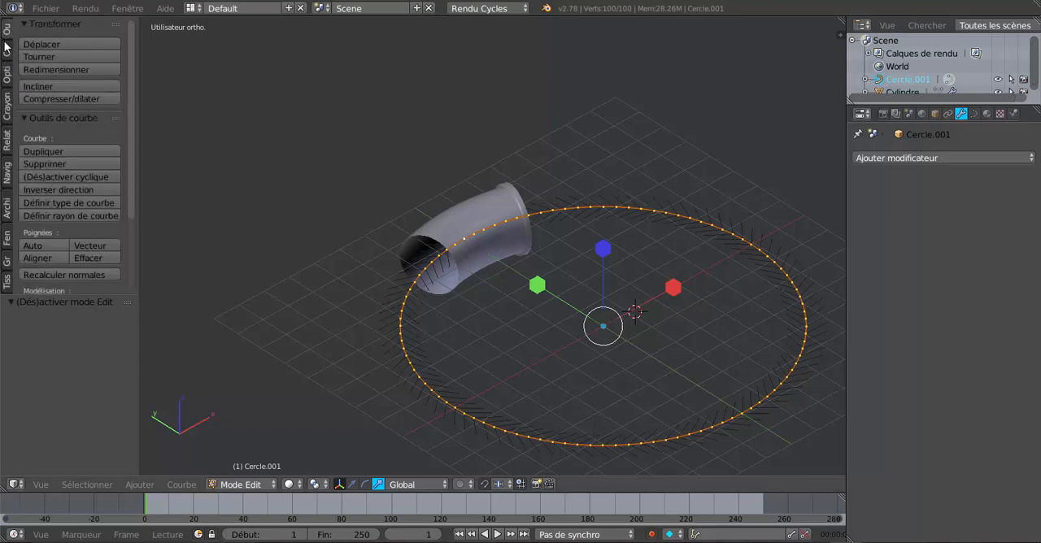
left_click(6, 48)
key("Tab")
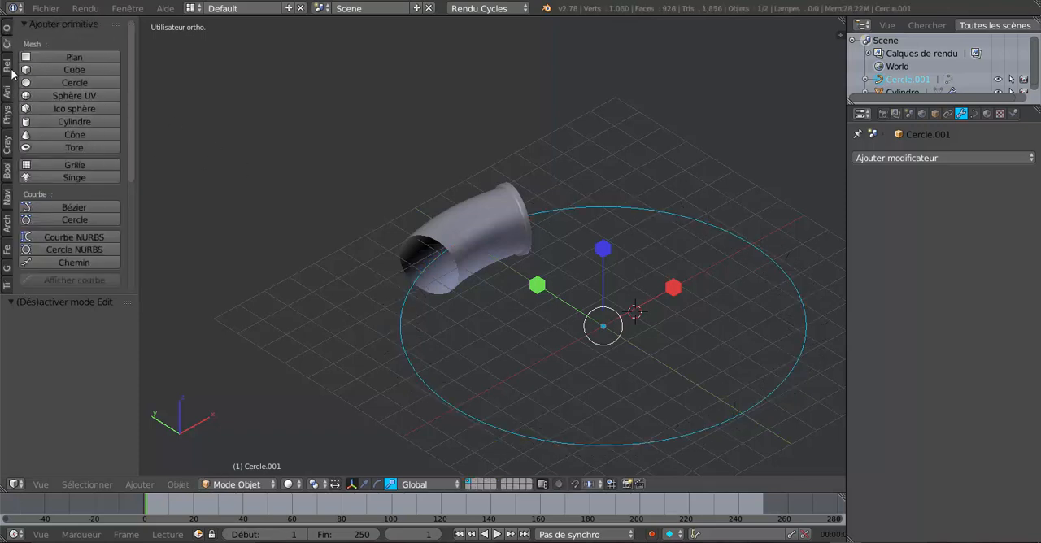
Add a mesh circle with 100 vertices and radius 1 and delete it again
left_click(7, 68)
left_click(6, 46)
left_click(47, 78)
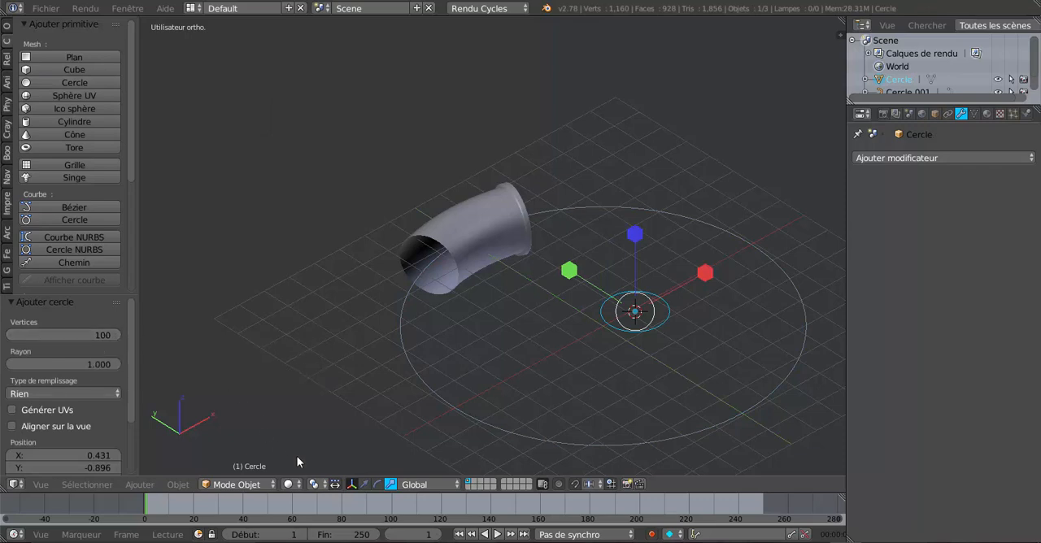
key("alt+c")
key("x")
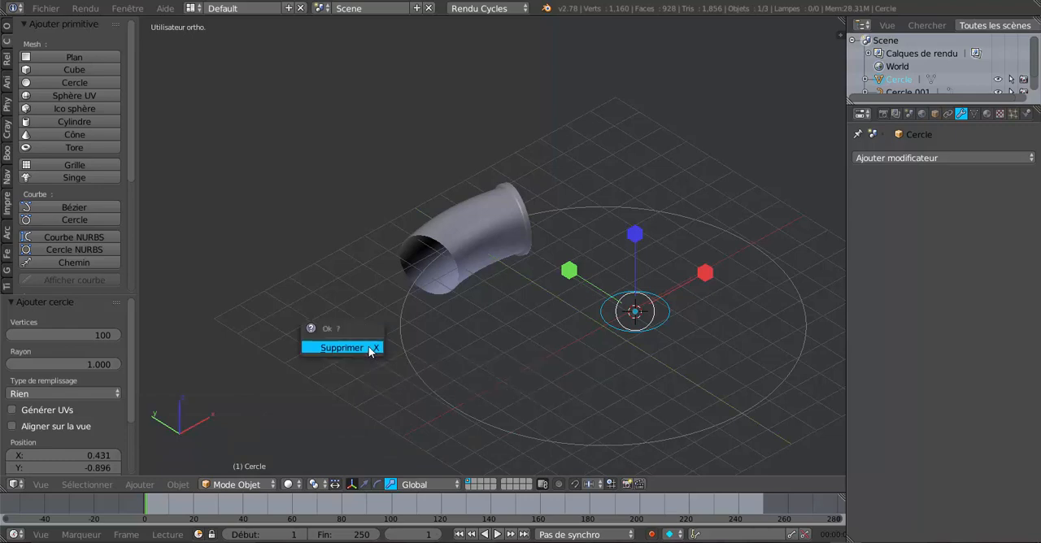
left_click(370, 349)
Set the bent cylinder's Subdivision Surface viewport level to 2
right_click(427, 346)
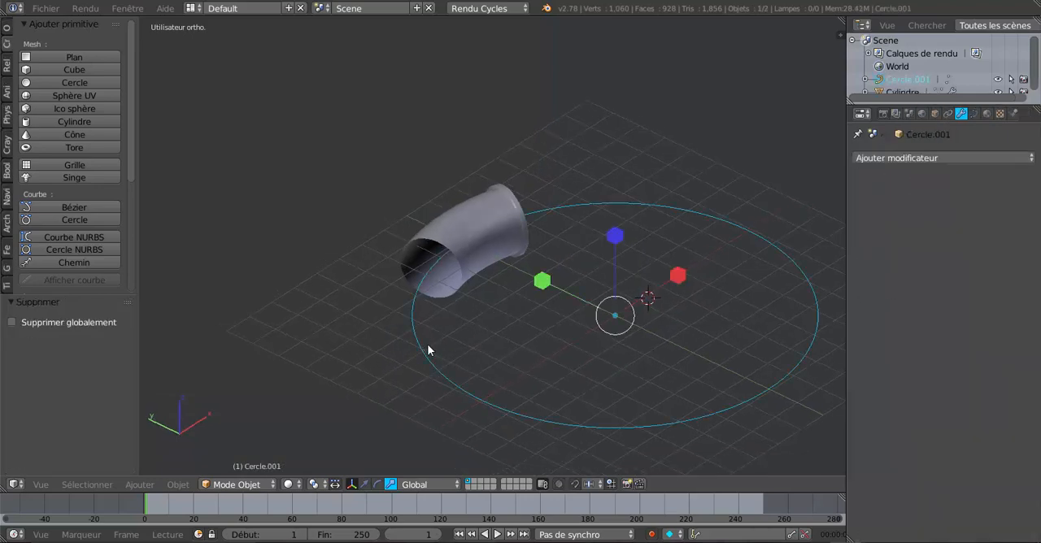
middle_click_drag(466, 361, 488, 390)
scroll(477, 305, "up", 1)
scroll(477, 304, "up", 1)
right_click(491, 259)
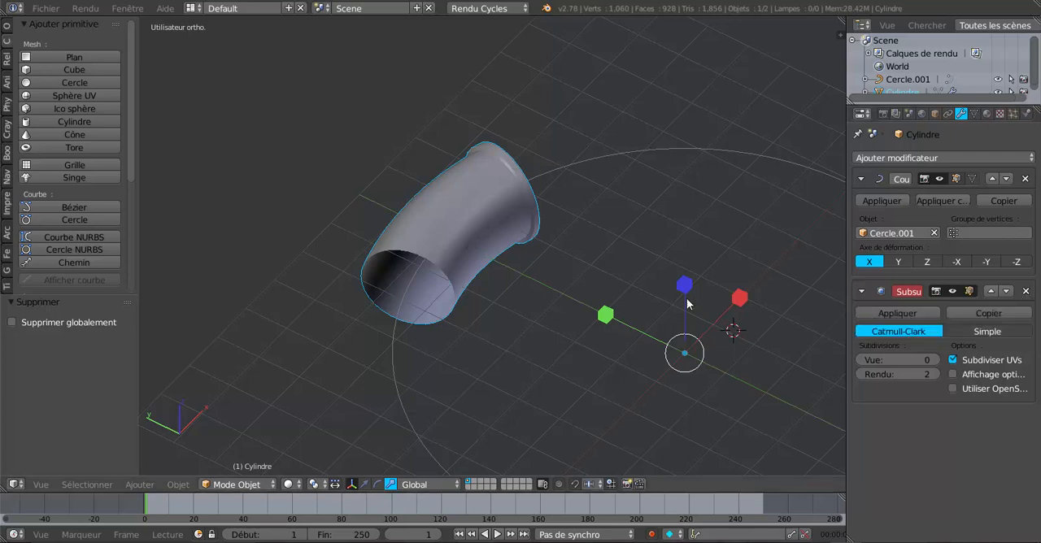
middle_click_drag(686, 297, 633, 277)
scroll(604, 299, "up", 3)
scroll(606, 306, "up", 4)
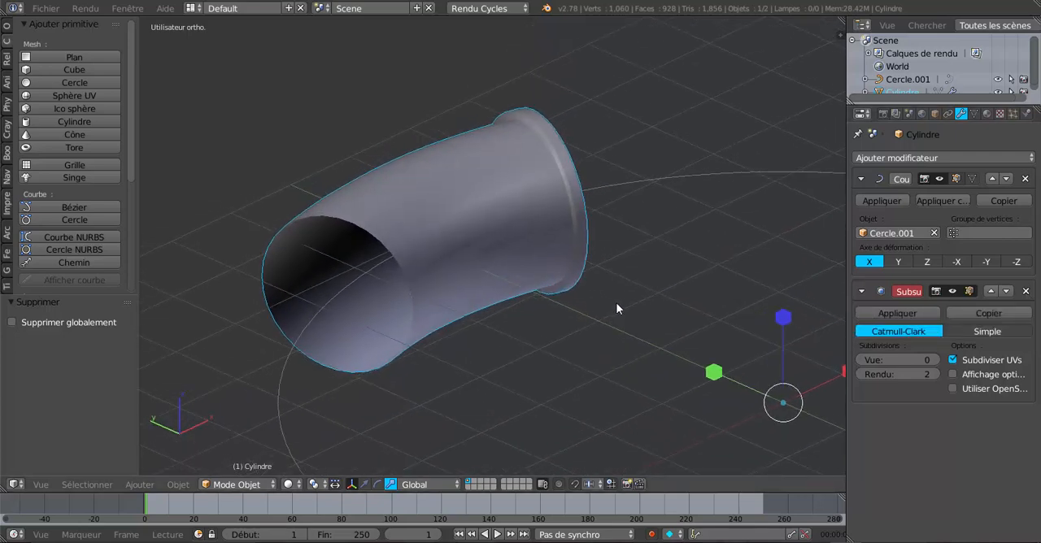
left_click(933, 359)
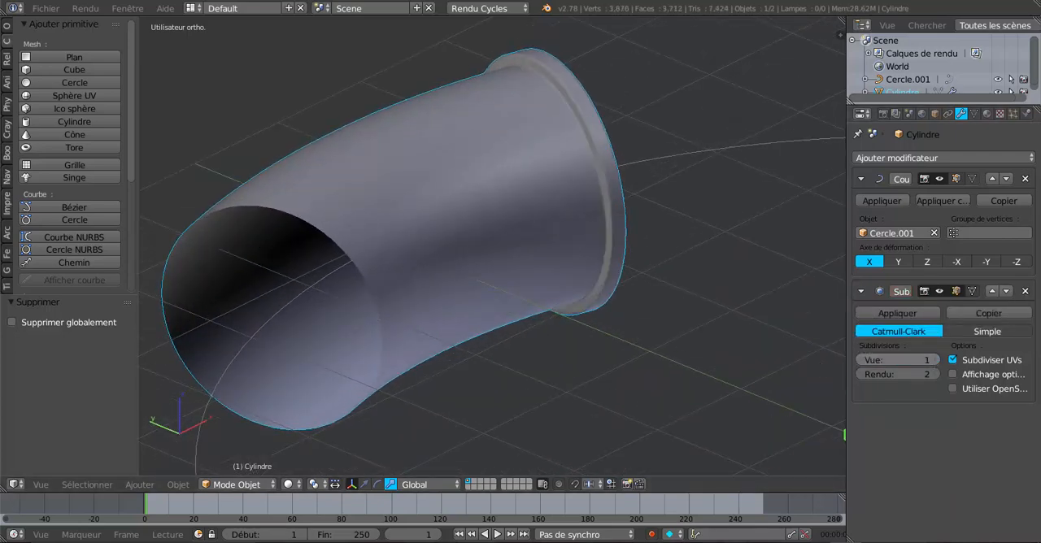
left_click(933, 359)
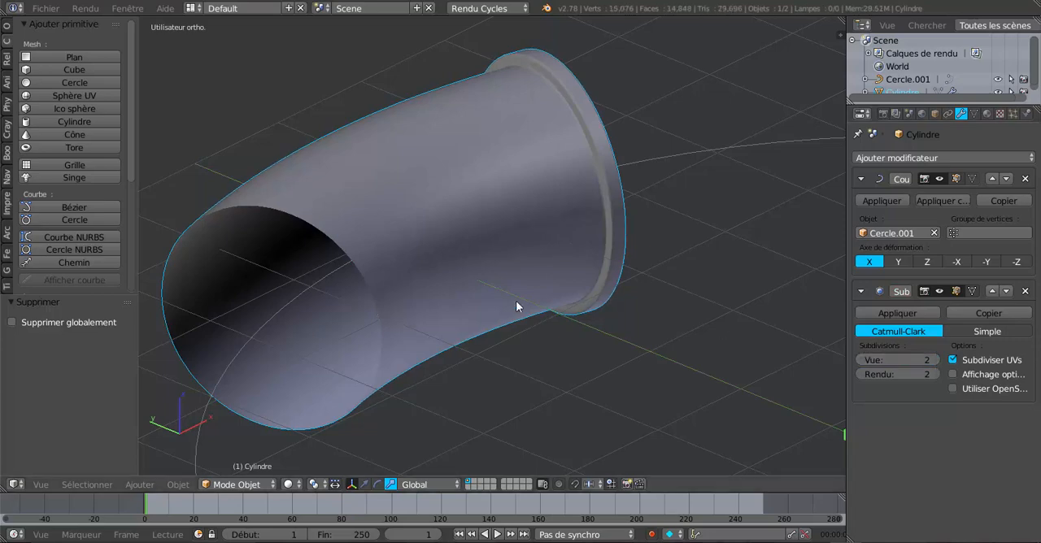
Examine the smoothed pipe from the side and reset its Subdivision Surface viewport level to 0
middle_click_drag(515, 300, 224, 333)
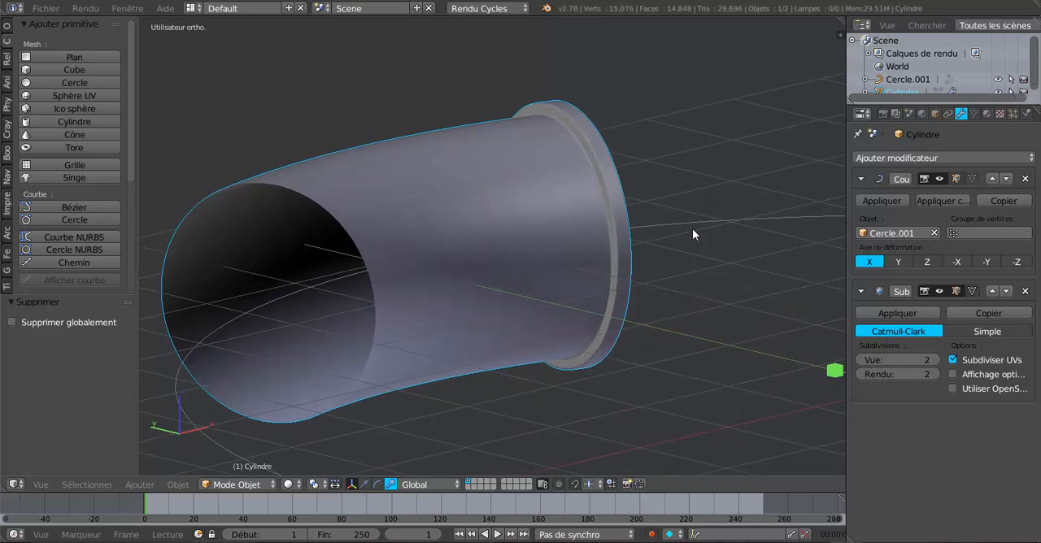
middle_click_drag(693, 237, 722, 289)
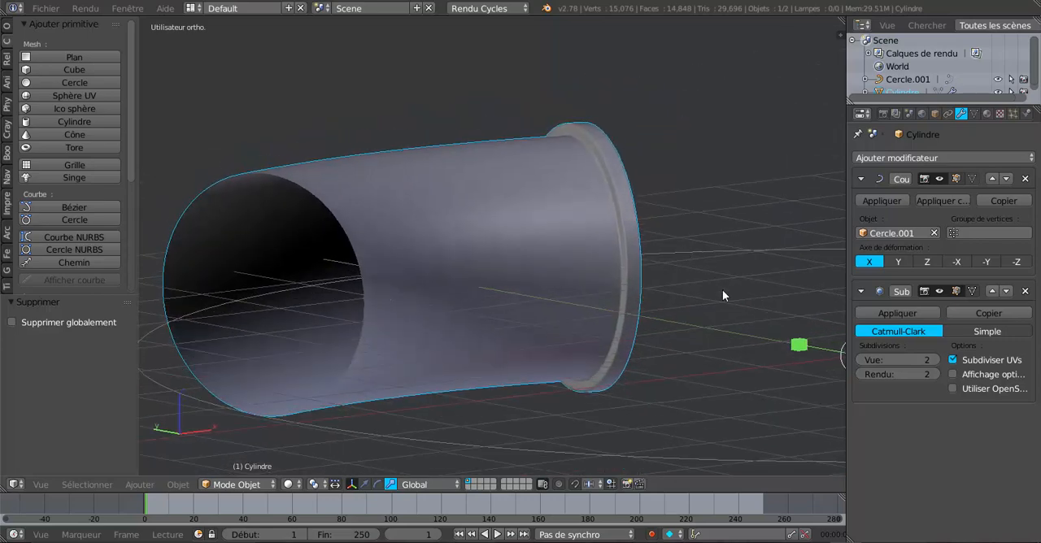
left_click(862, 359)
left_click(859, 360)
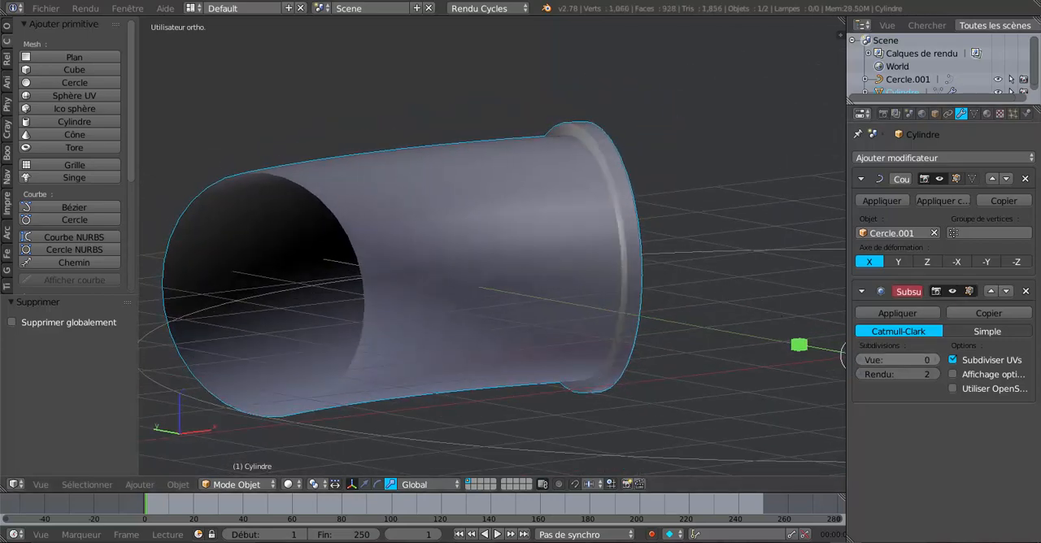
Examine the cylinder's bent mesh topology from several sides in edit mode and return to object mode
scroll(496, 276, "down", 3)
middle_click_drag(535, 276, 487, 298)
key("Tab")
middle_click_drag(657, 214, 556, 319)
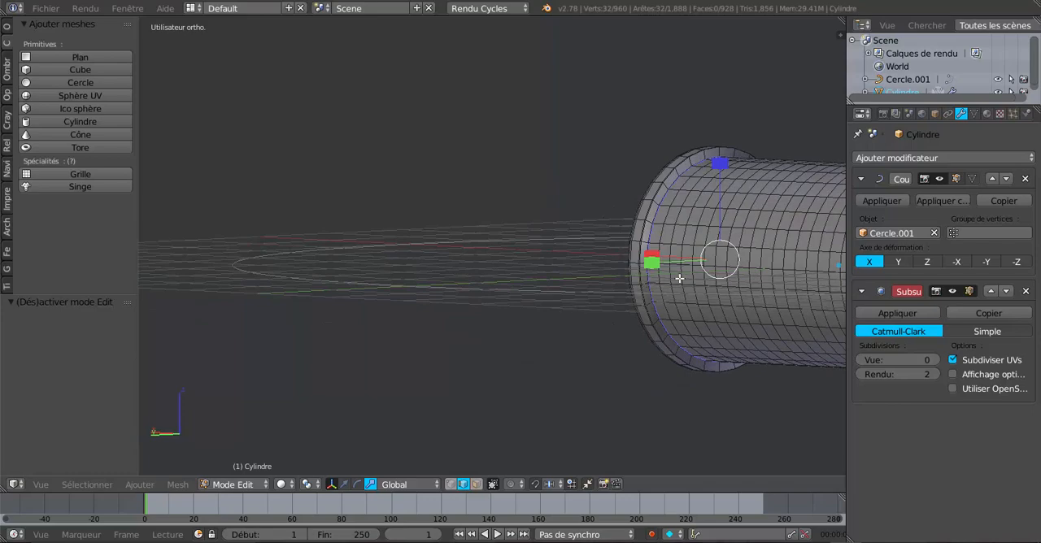
middle_click_drag(749, 283, 619, 296)
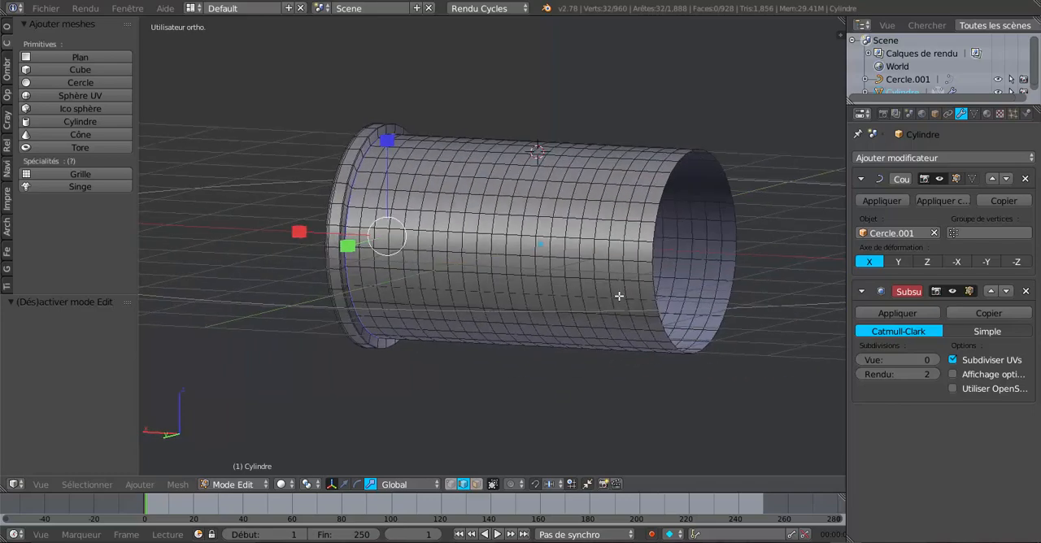
middle_click_drag(512, 323, 635, 368)
key("Tab")
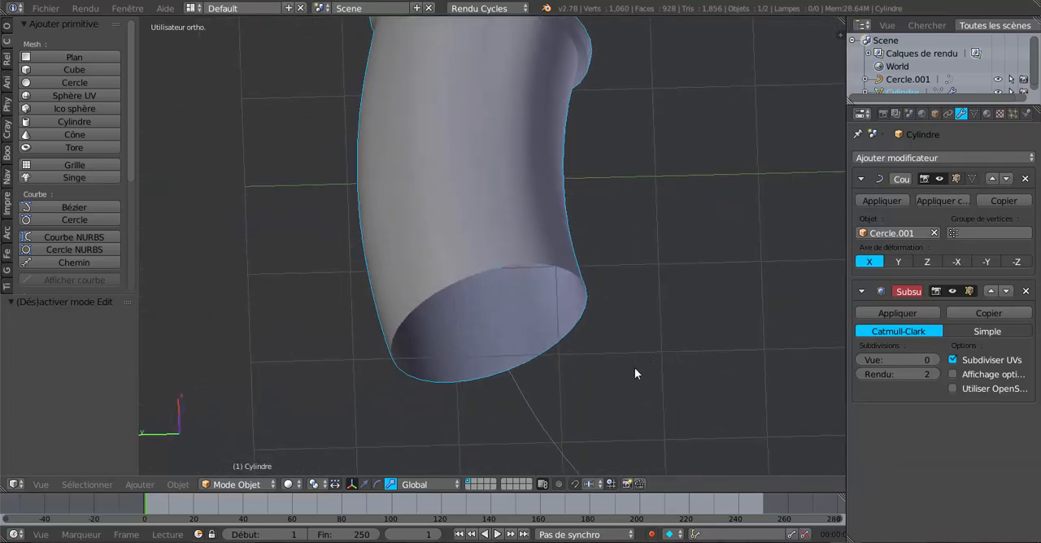
Scale the guide circle curve up by about 1.708 to change how the pipe bends
right_click(526, 408)
scroll(527, 406, "down", 3)
middle_click_drag(564, 388, 596, 393)
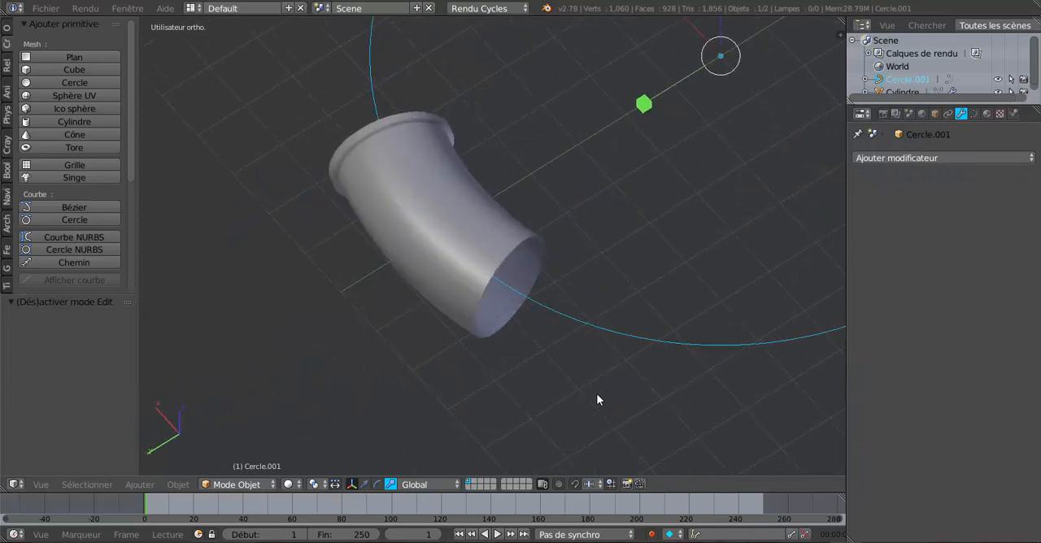
key("s")
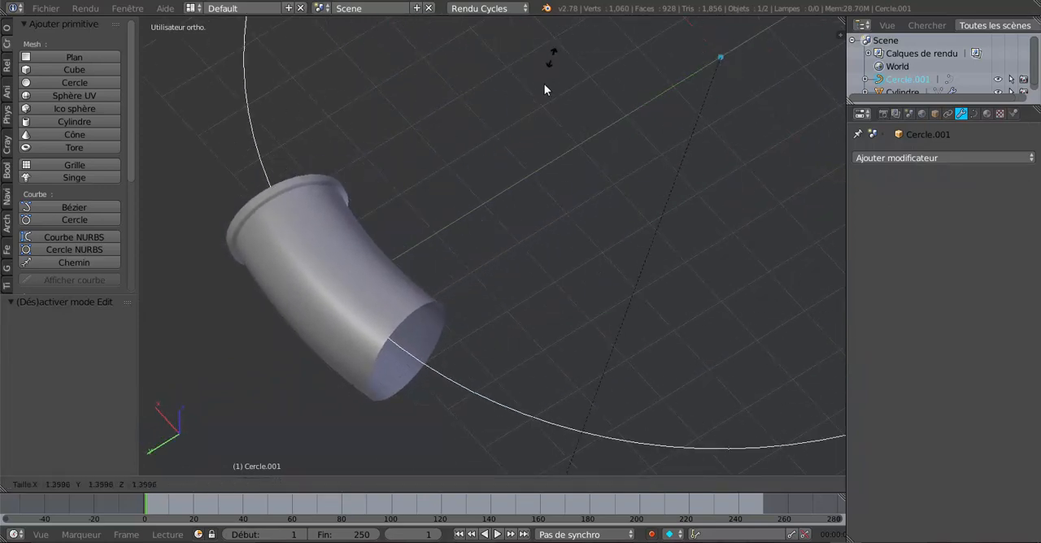
left_click(516, 178)
middle_click_drag(518, 181, 625, 201)
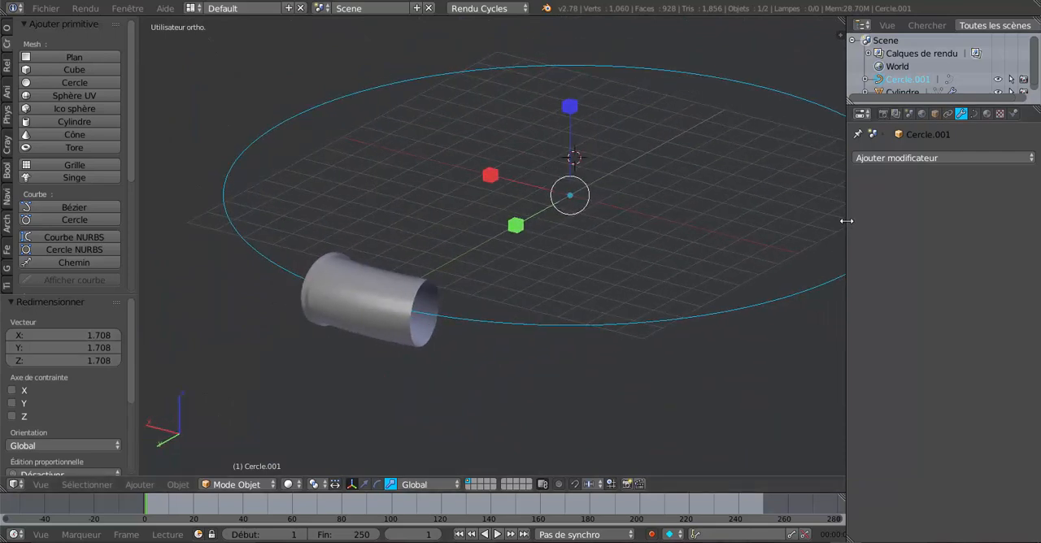
Narrow the properties editor to give the pipe and its enlarged guide circle more viewport space
left_click_drag(846, 220, 943, 221)
middle_click_drag(814, 207, 710, 259, "shift")
scroll(755, 265, "down", 2)
middle_click_drag(635, 289, 561, 280)
scroll(527, 295, "up", 2)
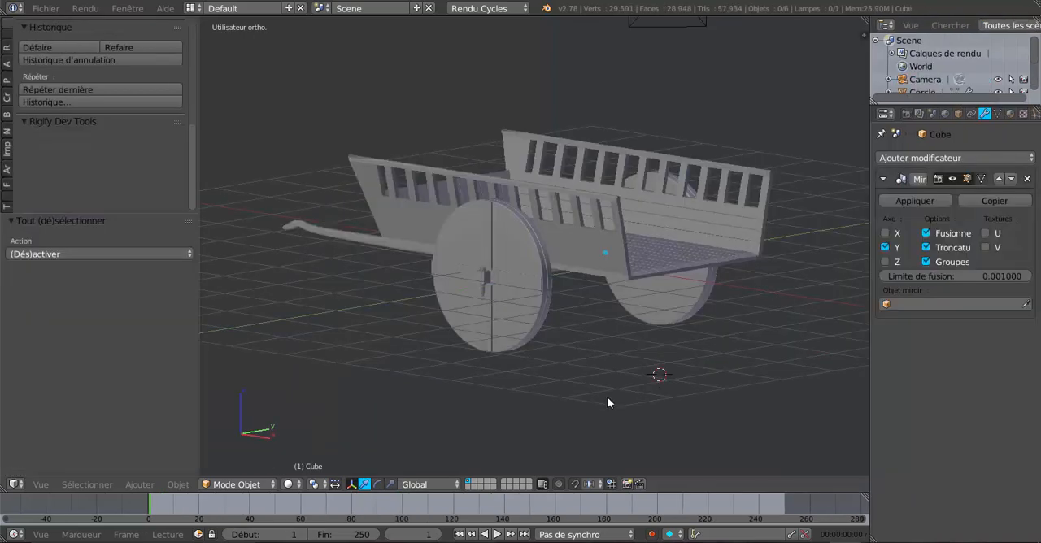
Narrow the tool shelf and the properties editor to enlarge the 3D view of the cart
middle_click_drag(515, 280, 565, 256)
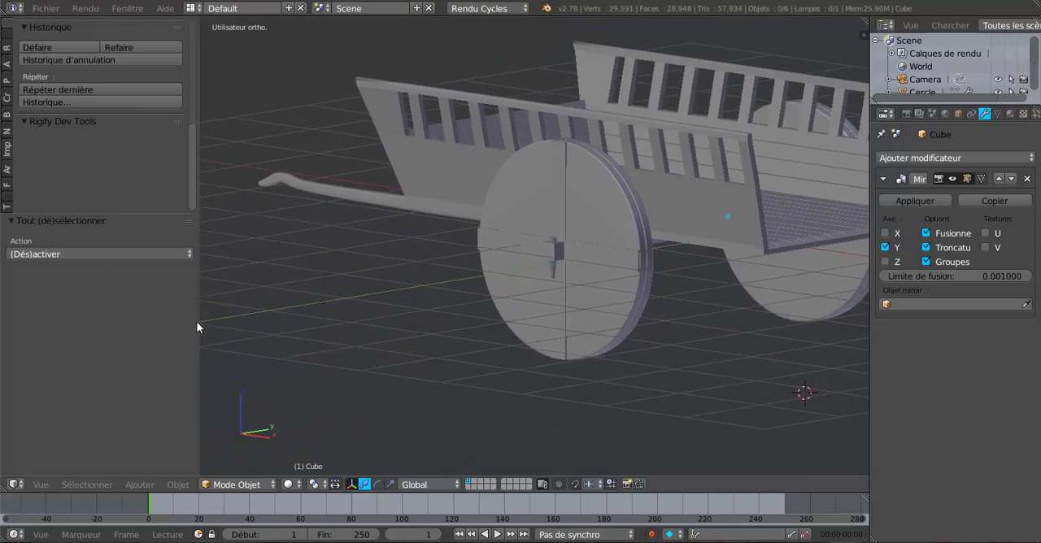
left_click_drag(199, 320, 99, 320)
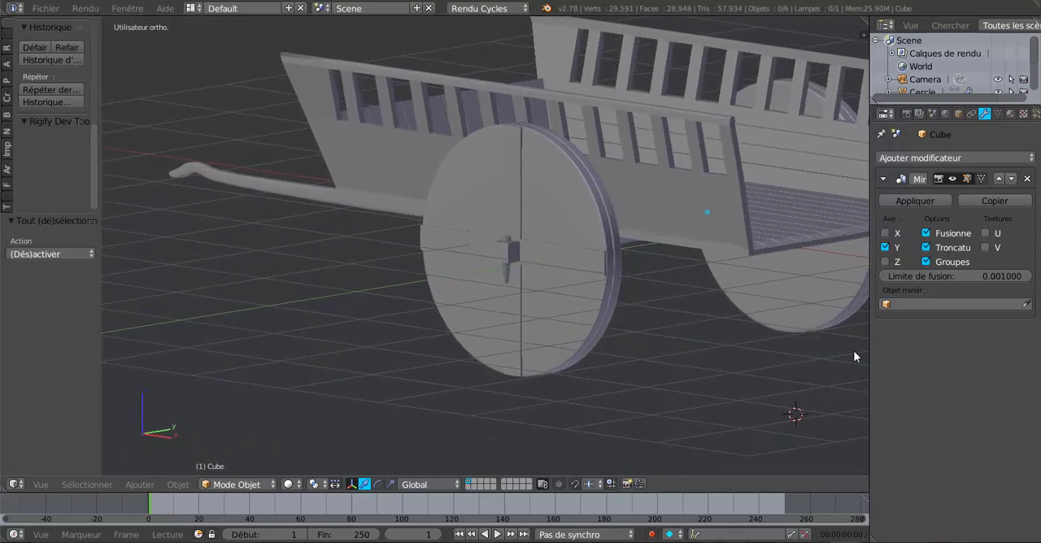
left_click_drag(866, 353, 952, 356)
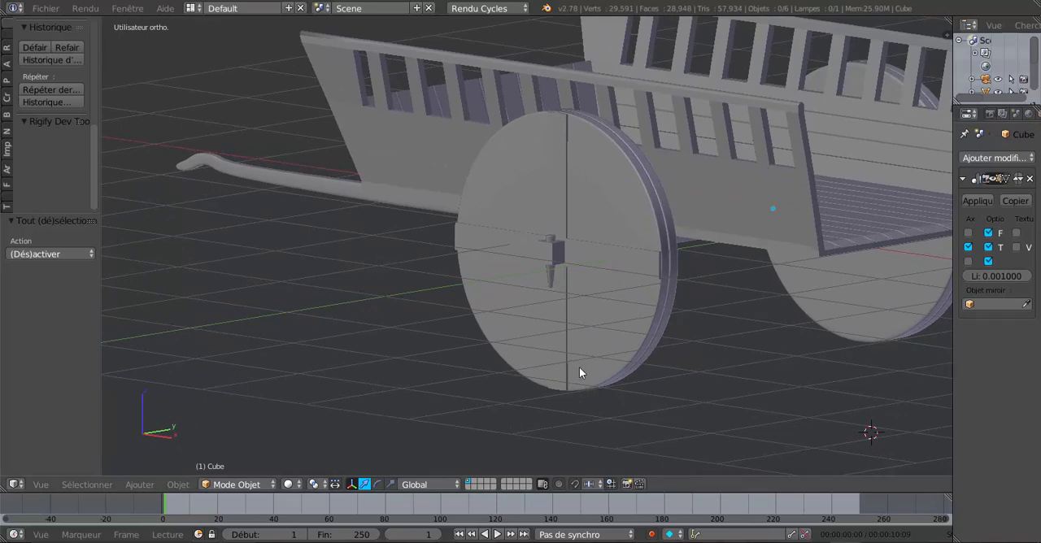
Examine the cart's wheels, side rails, and shafts from both sides and at different distances
middle_click_drag(580, 368, 635, 386, "shift")
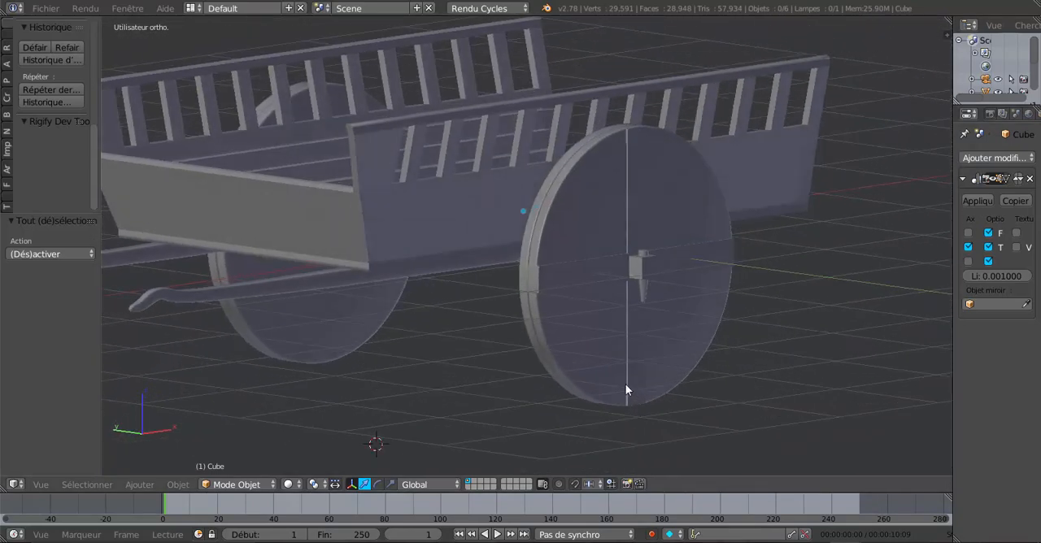
middle_click_drag(553, 343, 684, 365)
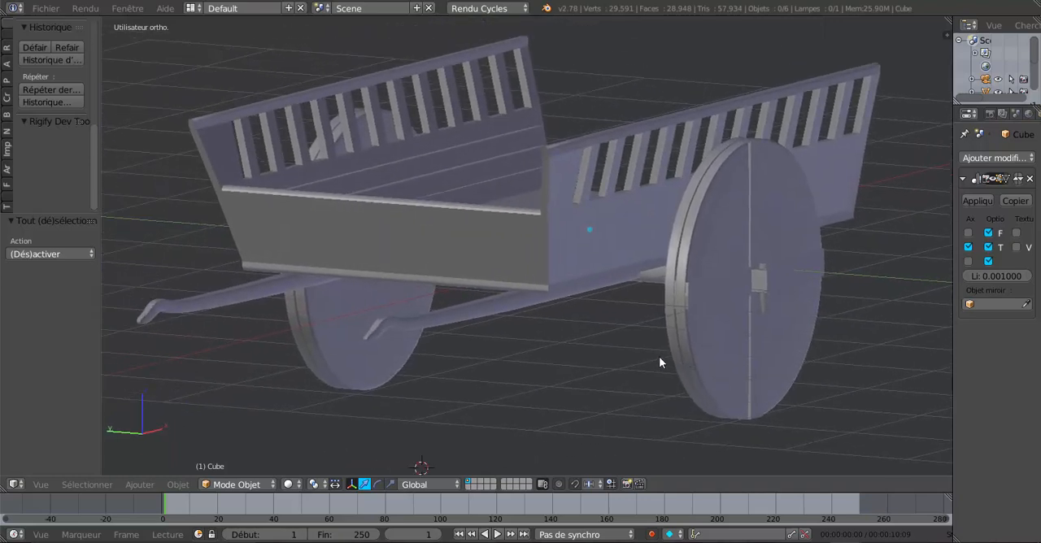
scroll(540, 325, "up", 1)
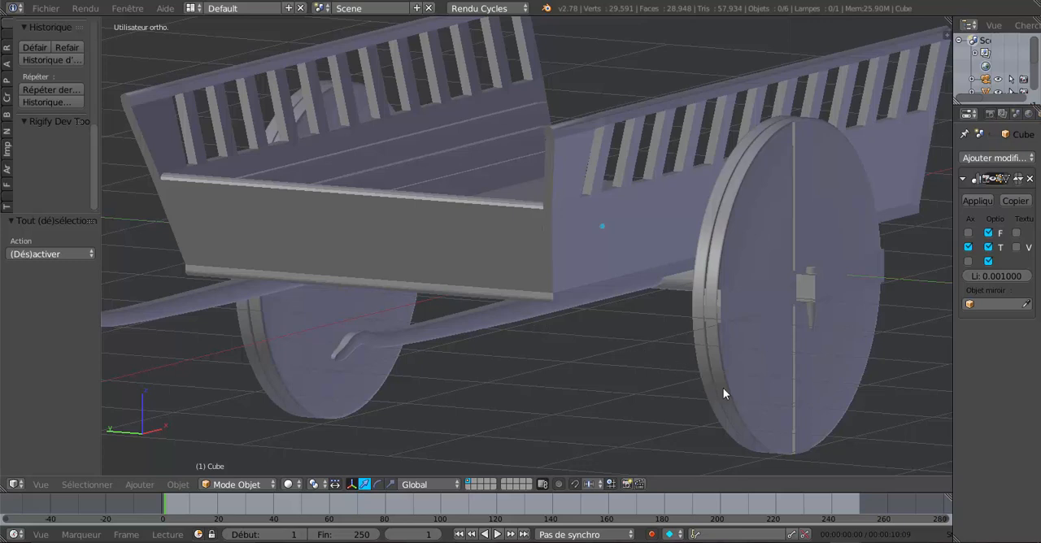
middle_click_drag(631, 311, 456, 312)
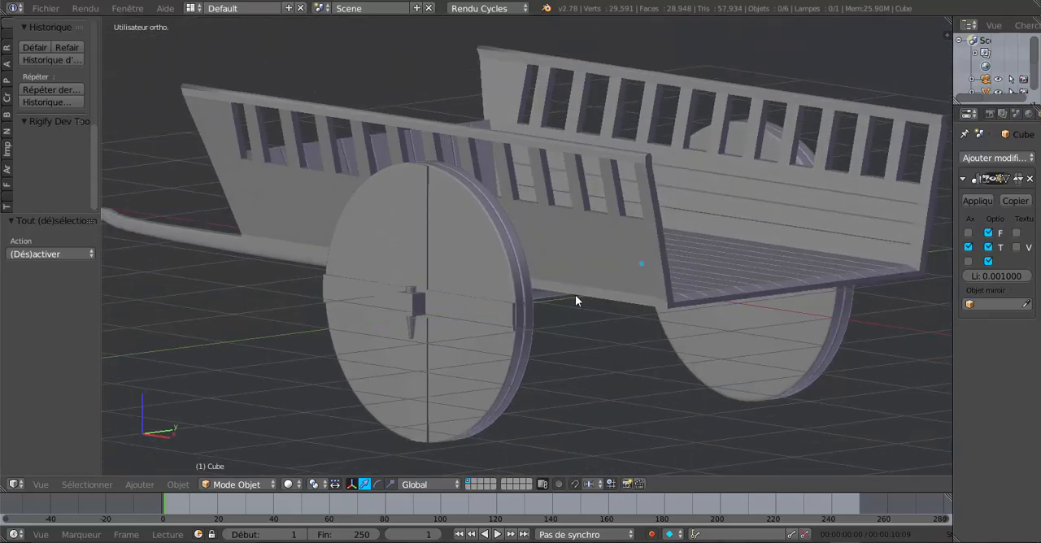
middle_click_drag(575, 295, 707, 308)
scroll(679, 328, "up", 2)
mouse_move(686, 342)
middle_mouse_down()
mouse_move(676, 333)
mouse_move(683, 324)
middle_mouse_up()
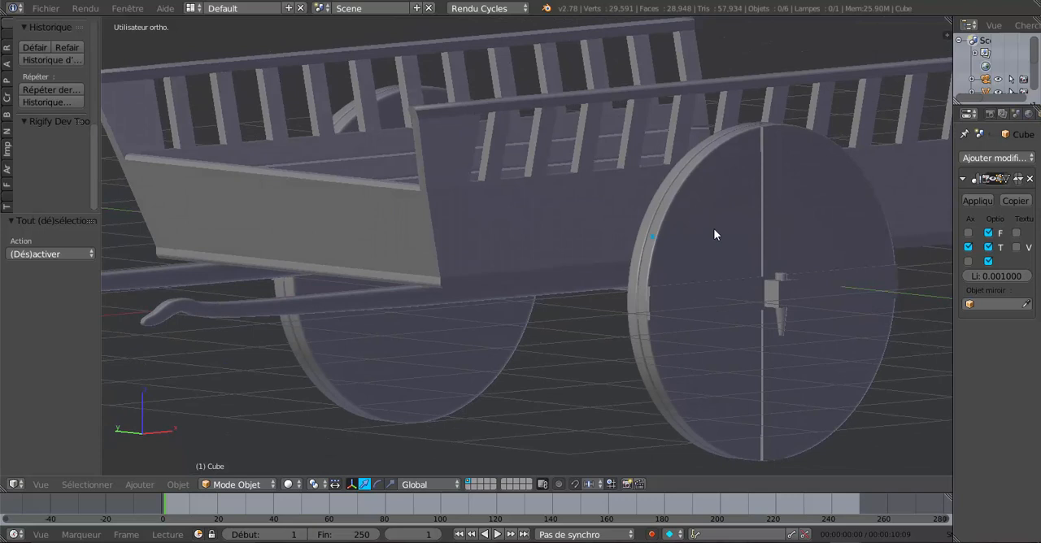
scroll(714, 230, "down", 1)
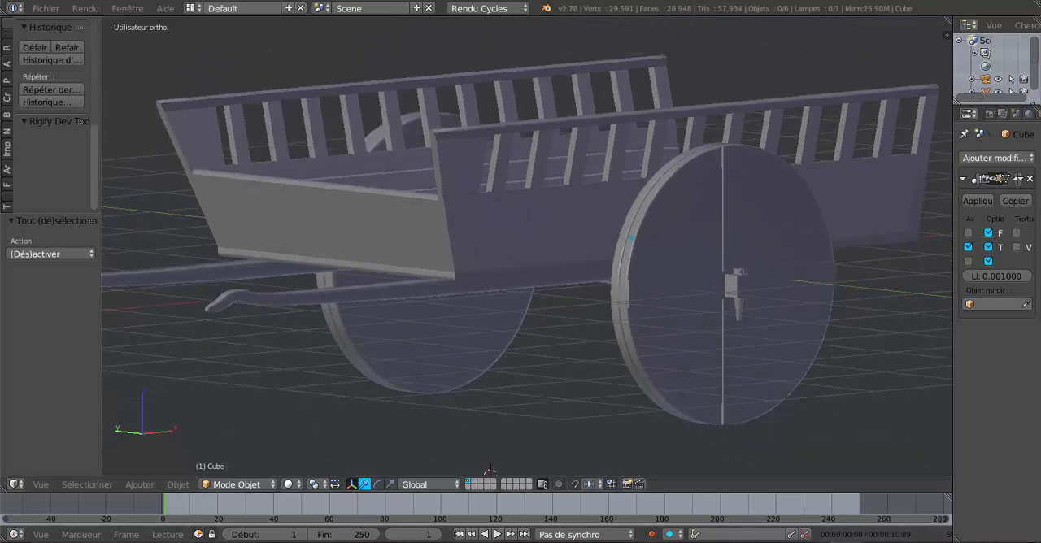
Switch to the Blender window with the animated cart and watch its playback across the 100-frame range
mouse_move(828, 542)
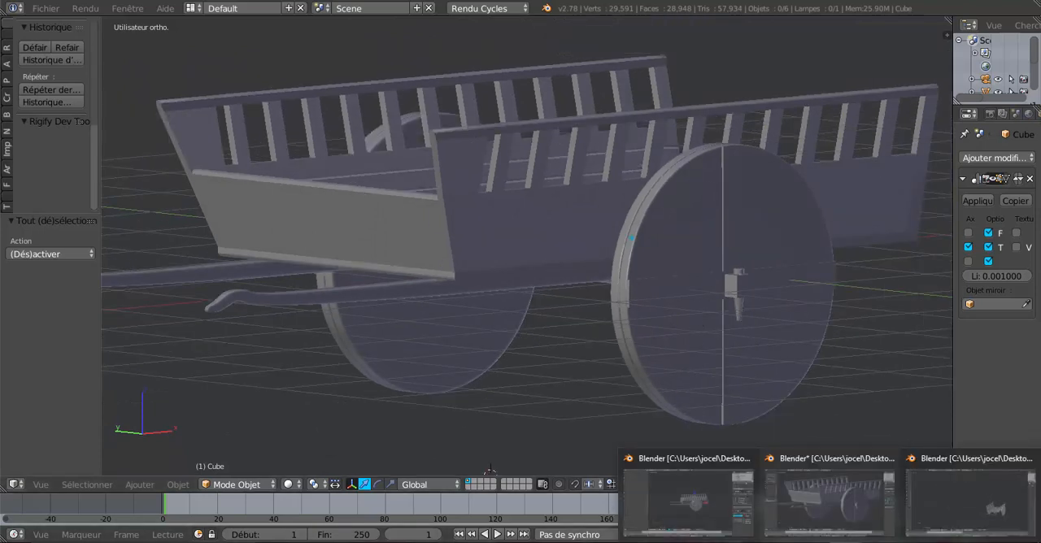
left_click(923, 504)
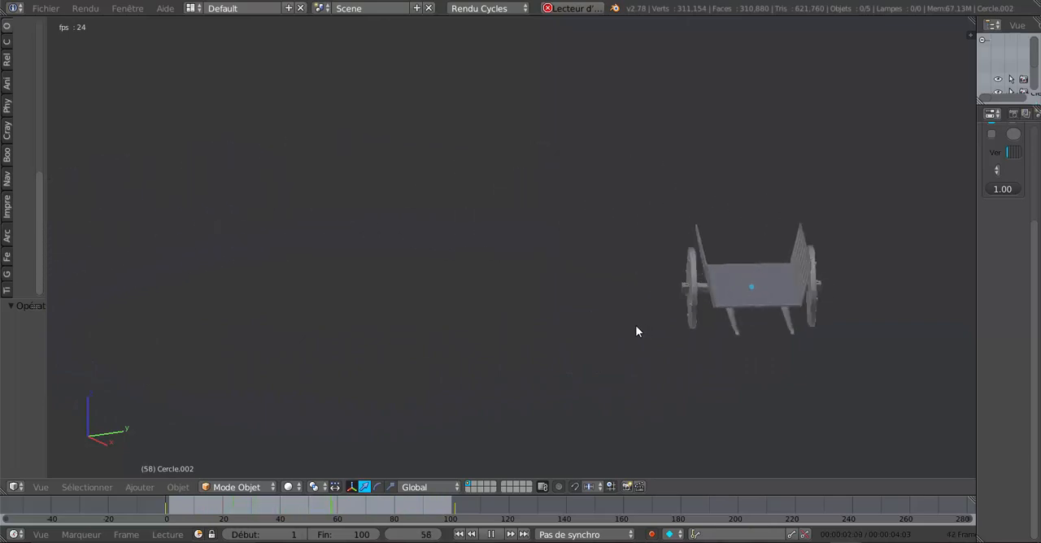
Switch to the Blender window holding the other cart version and view it from the front and a low side angle
mouse_move(828, 541)
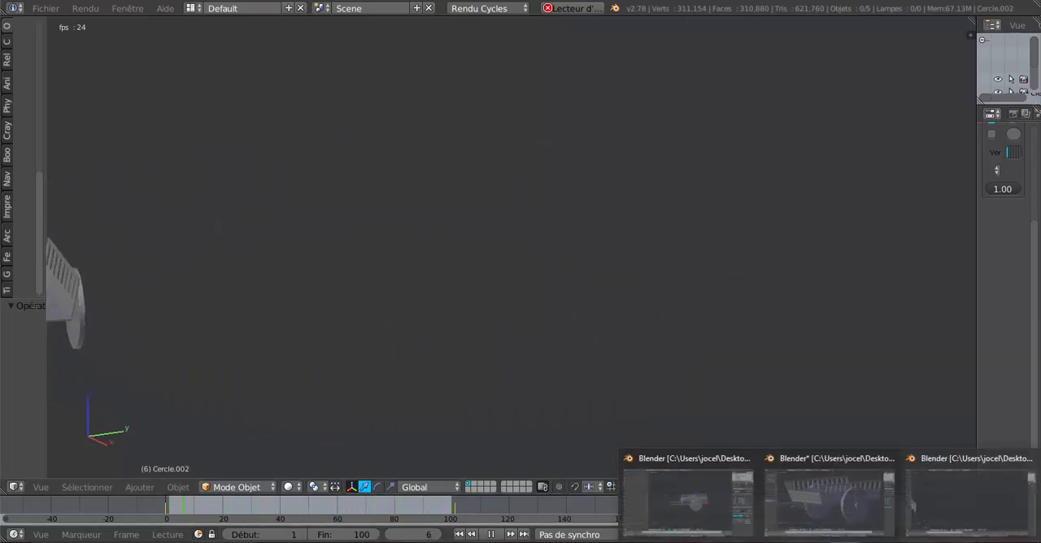
left_click(713, 520)
middle_click_drag(670, 389, 728, 385)
scroll(545, 377, "up", 3)
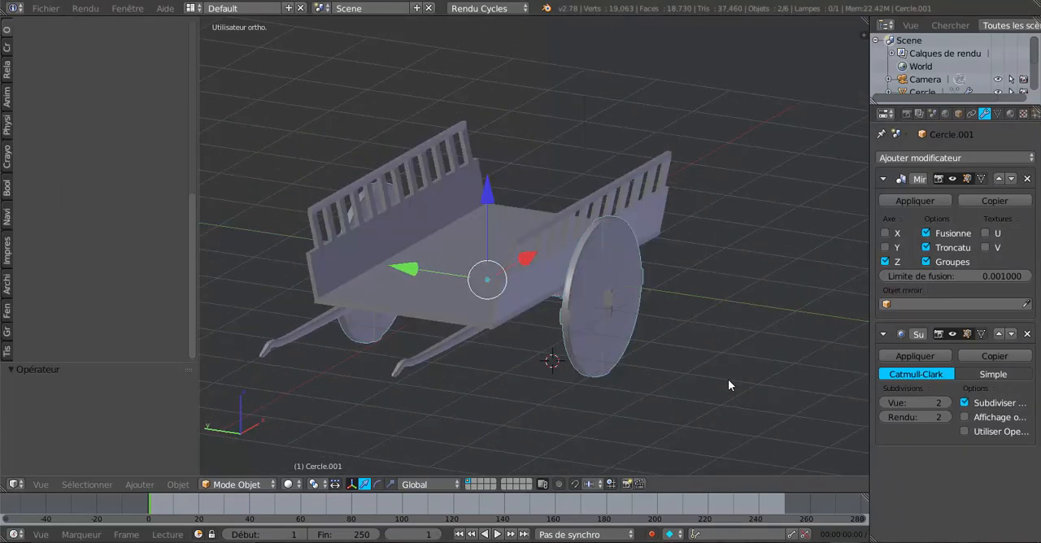
middle_click_drag(595, 355, 594, 329)
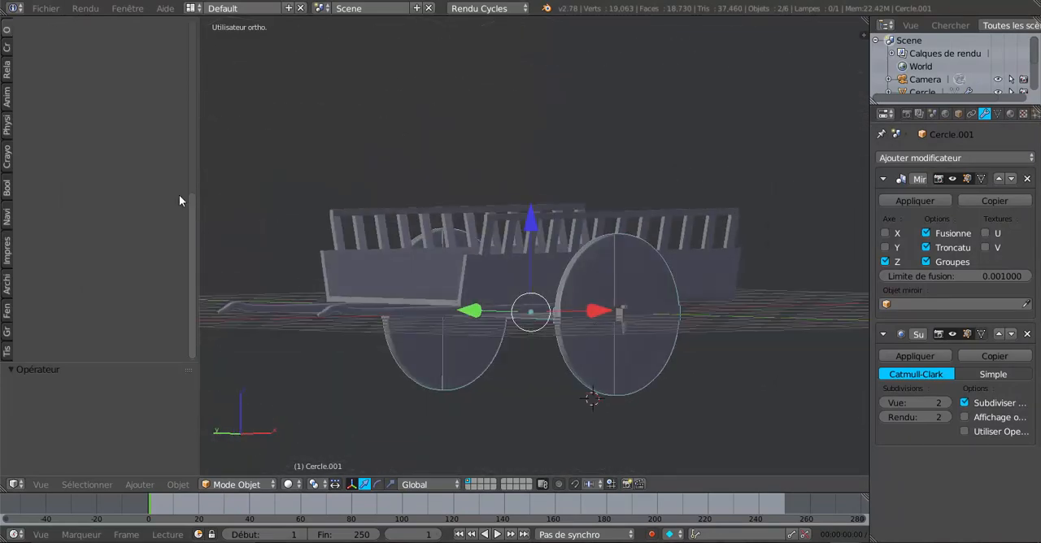
Shrink the tool shelf and the properties editor to give this version of the cart a wider 3D view
left_click_drag(196, 143, 136, 174)
middle_click_drag(136, 175, 391, 272)
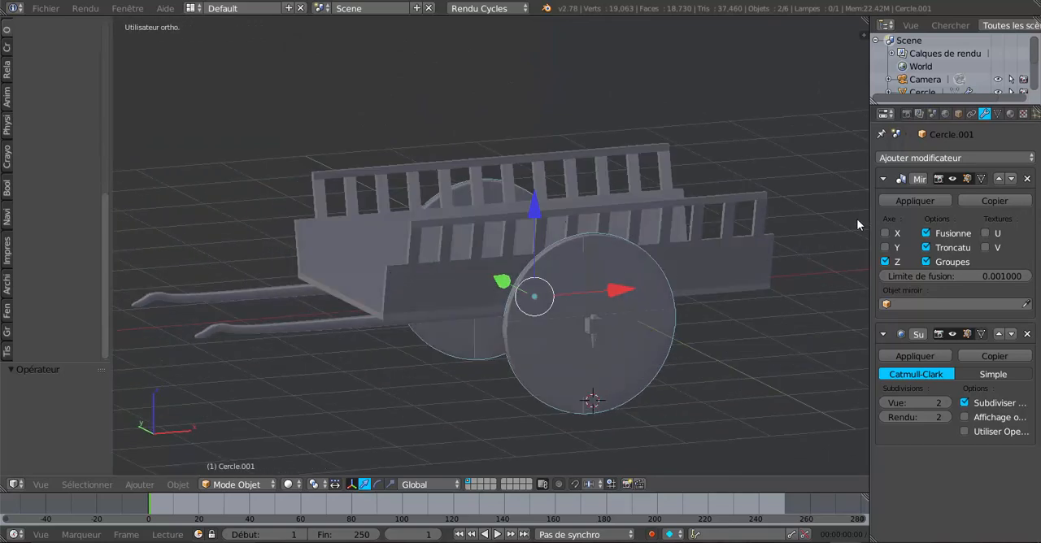
left_click_drag(868, 215, 976, 221)
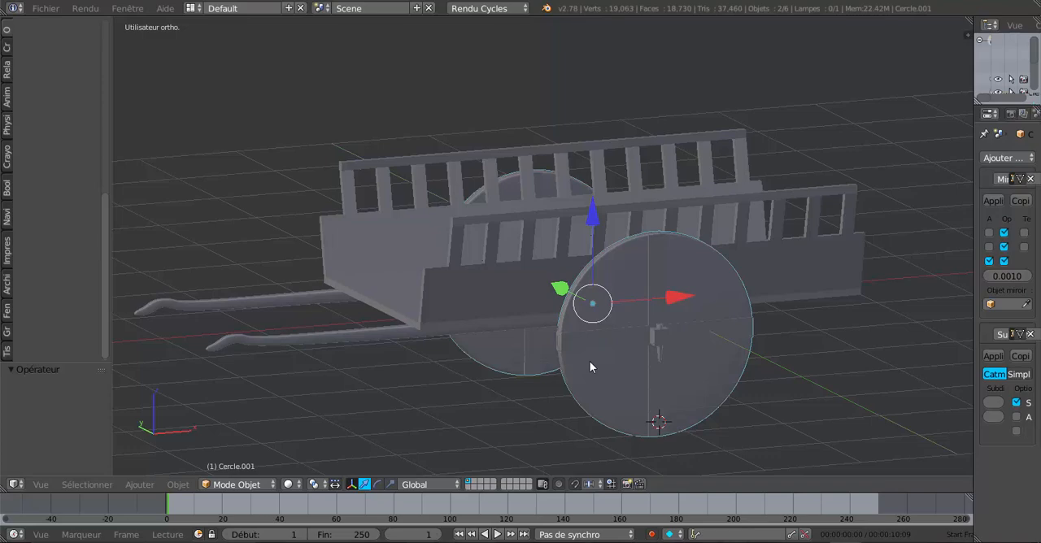
Examine the cart's near wheel, hub pin, slatted sides and open front at several angles and distances
middle_click_drag(585, 345, 659, 314)
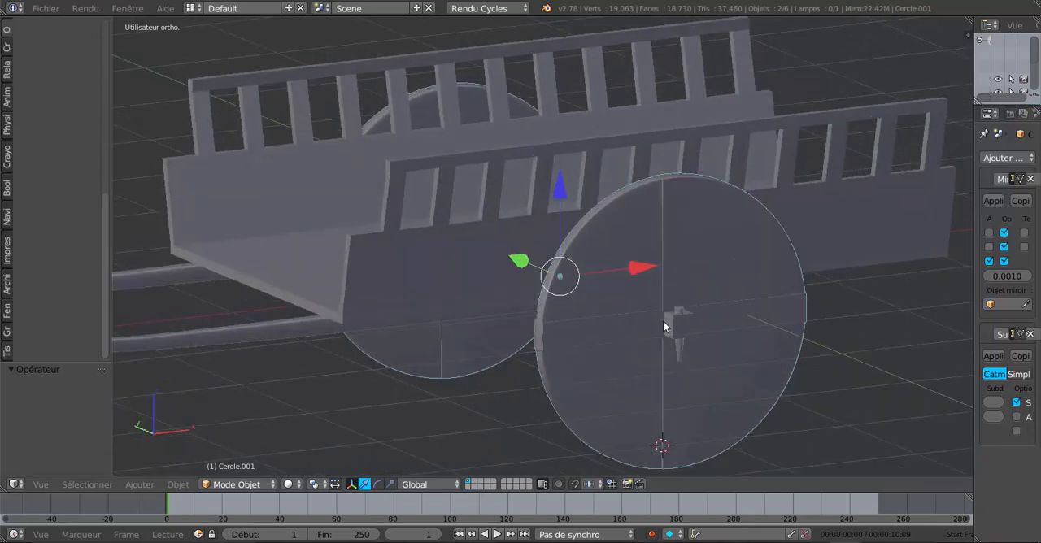
scroll(663, 320, "down", 4)
middle_click_drag(663, 319, 692, 306)
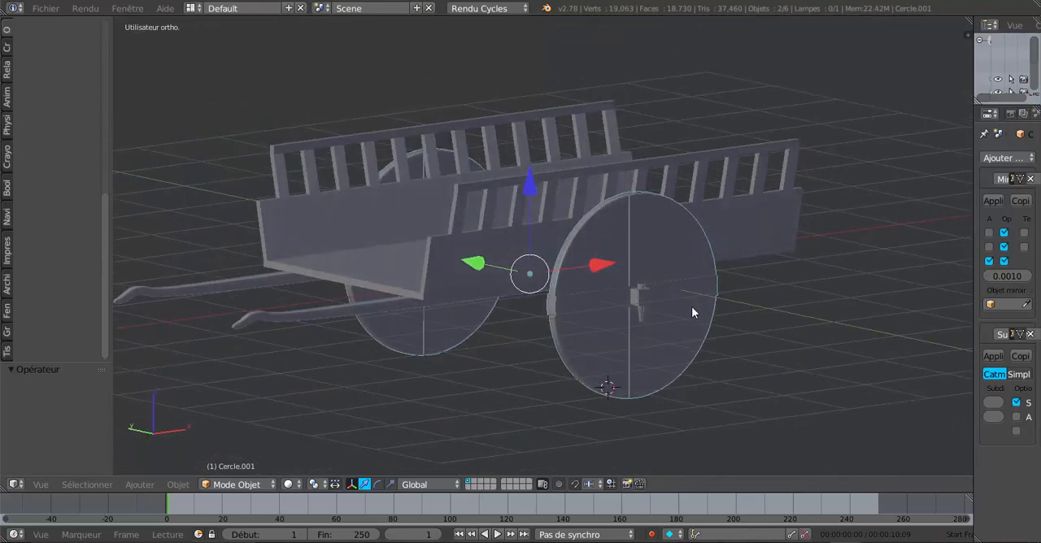
scroll(664, 323, "up", 2)
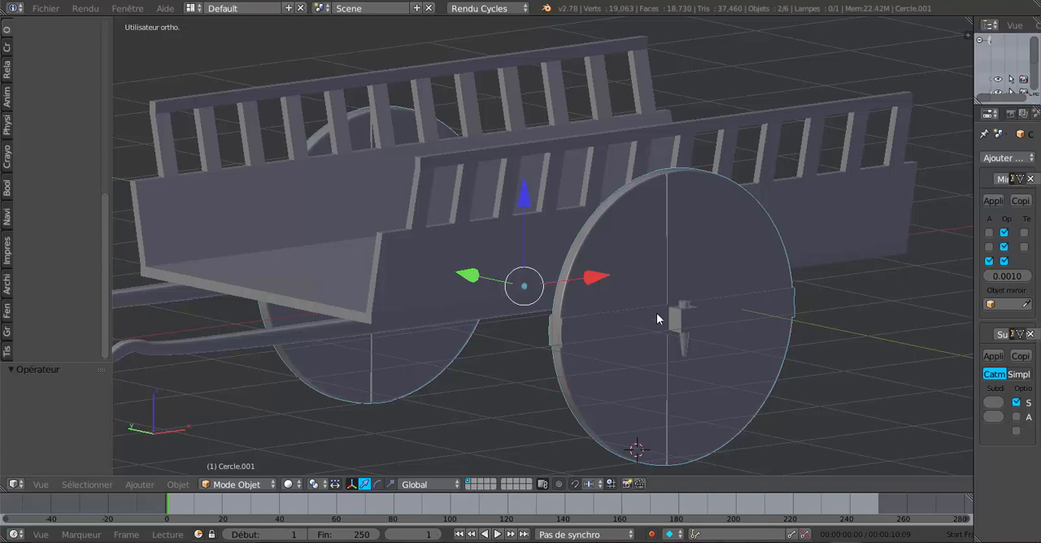
scroll(657, 319, "down", 3)
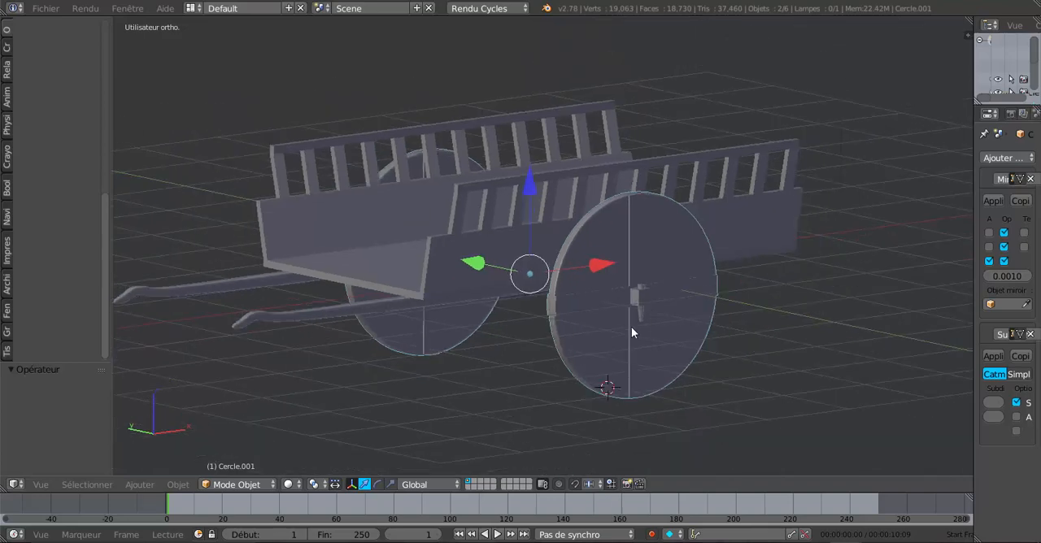
middle_click_drag(631, 327, 674, 333, "shift")
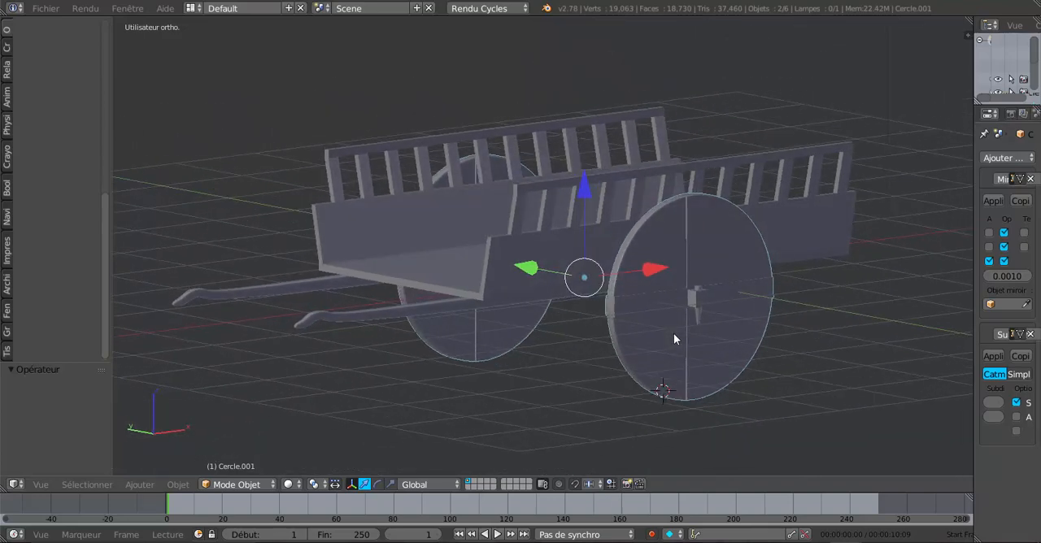
scroll(674, 339, "up", 1)
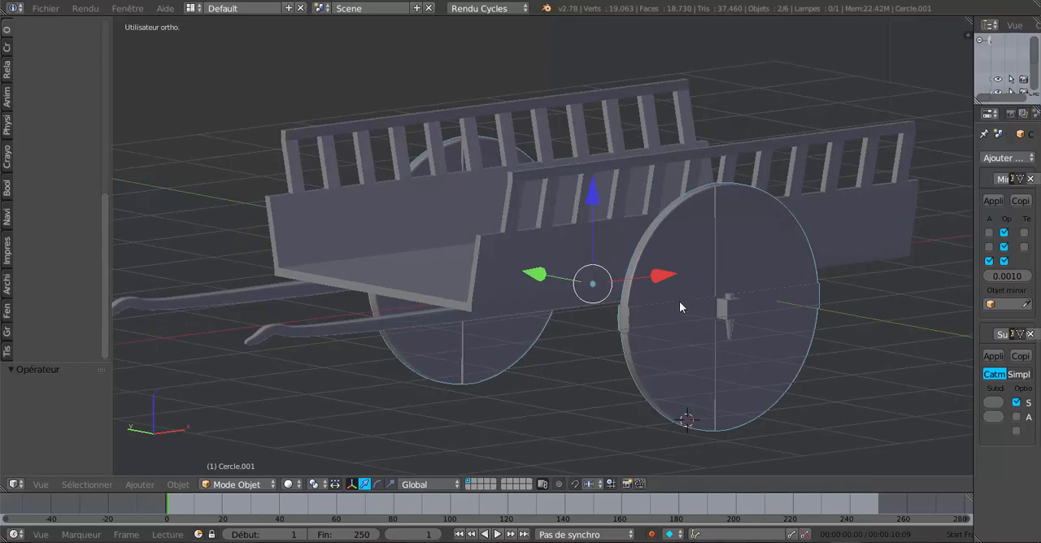